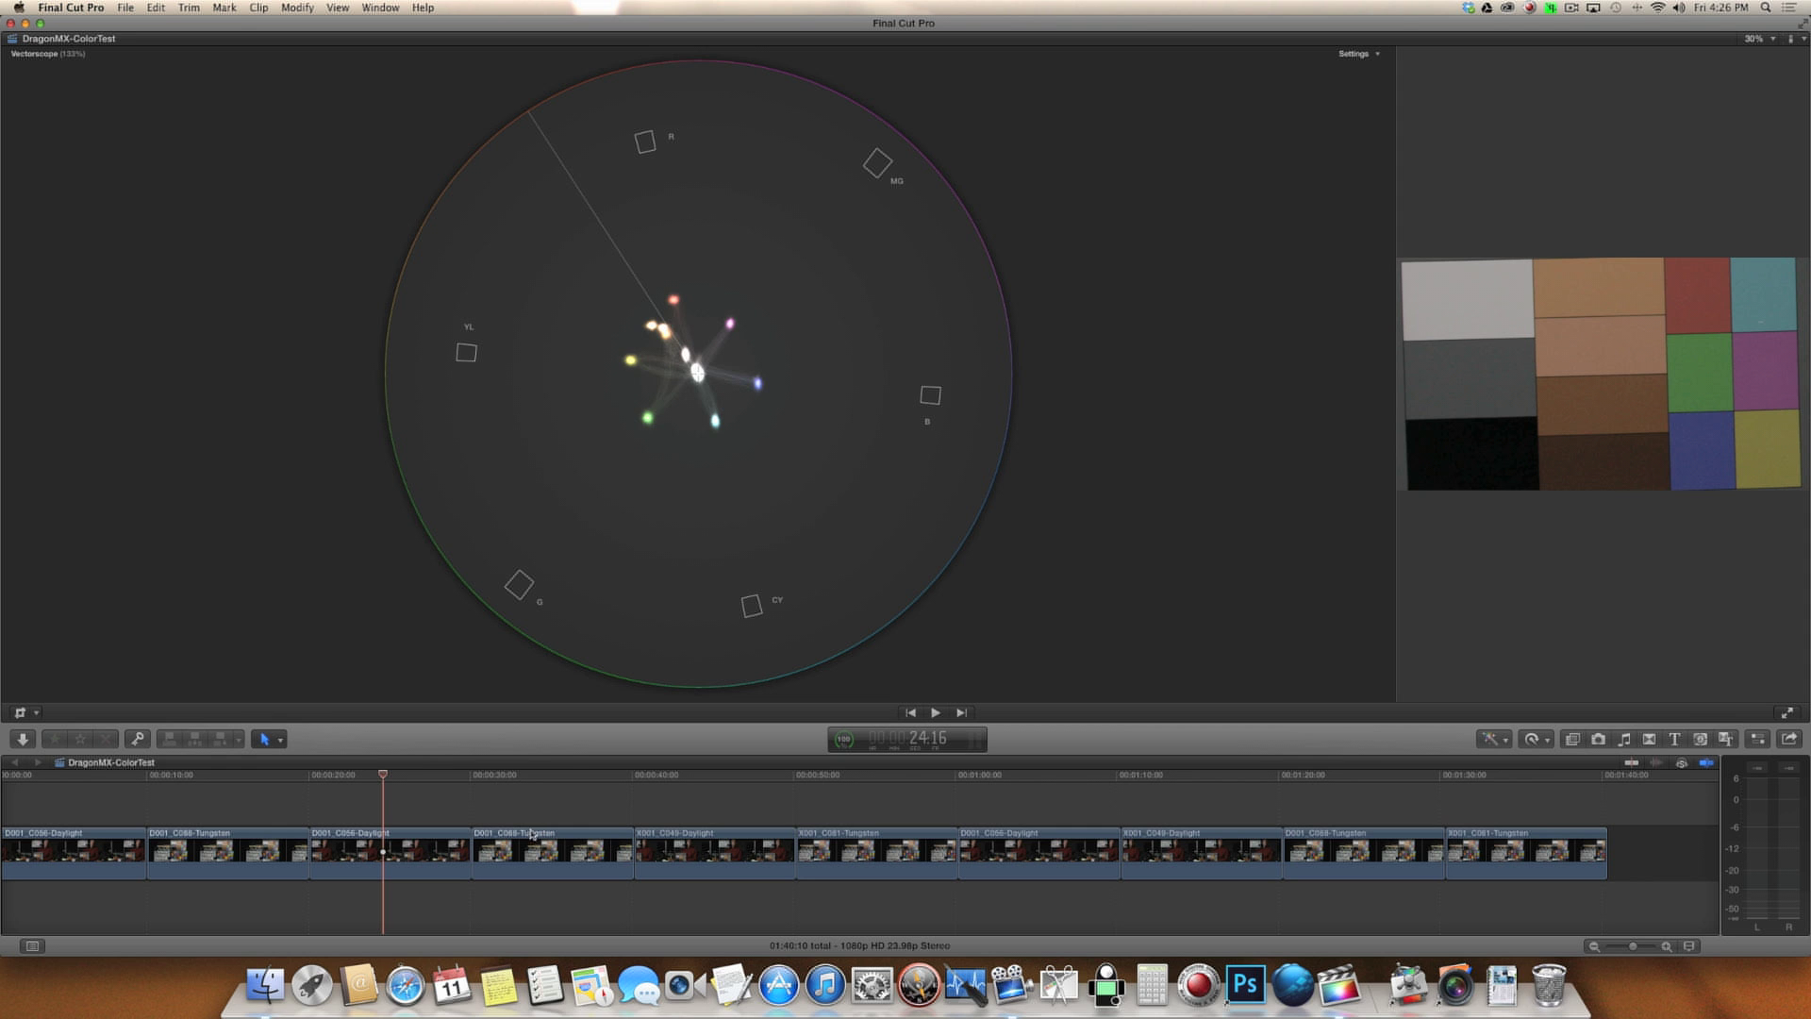
Compare the vectorscope readings of the third clip (D001 Daylight) and the adjacent D001 Tungsten clip, moving the playhead between them.
drag(384, 775, 445, 789)
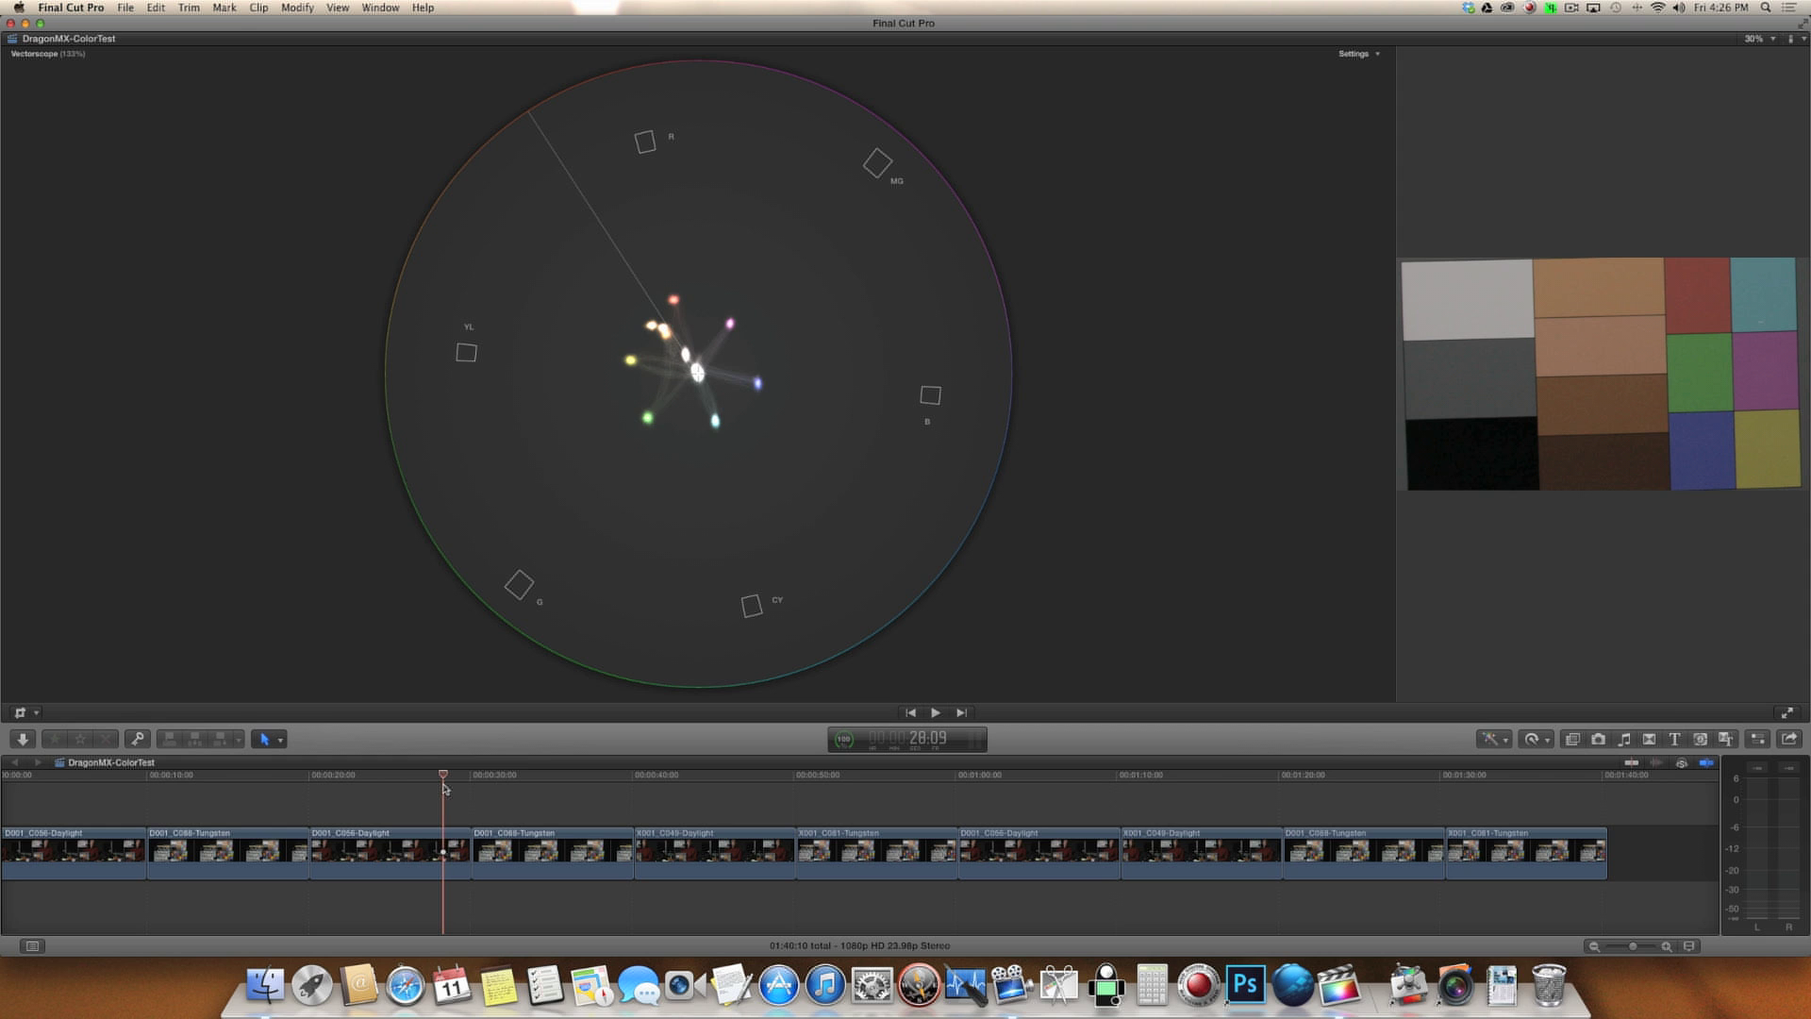
click(431, 840)
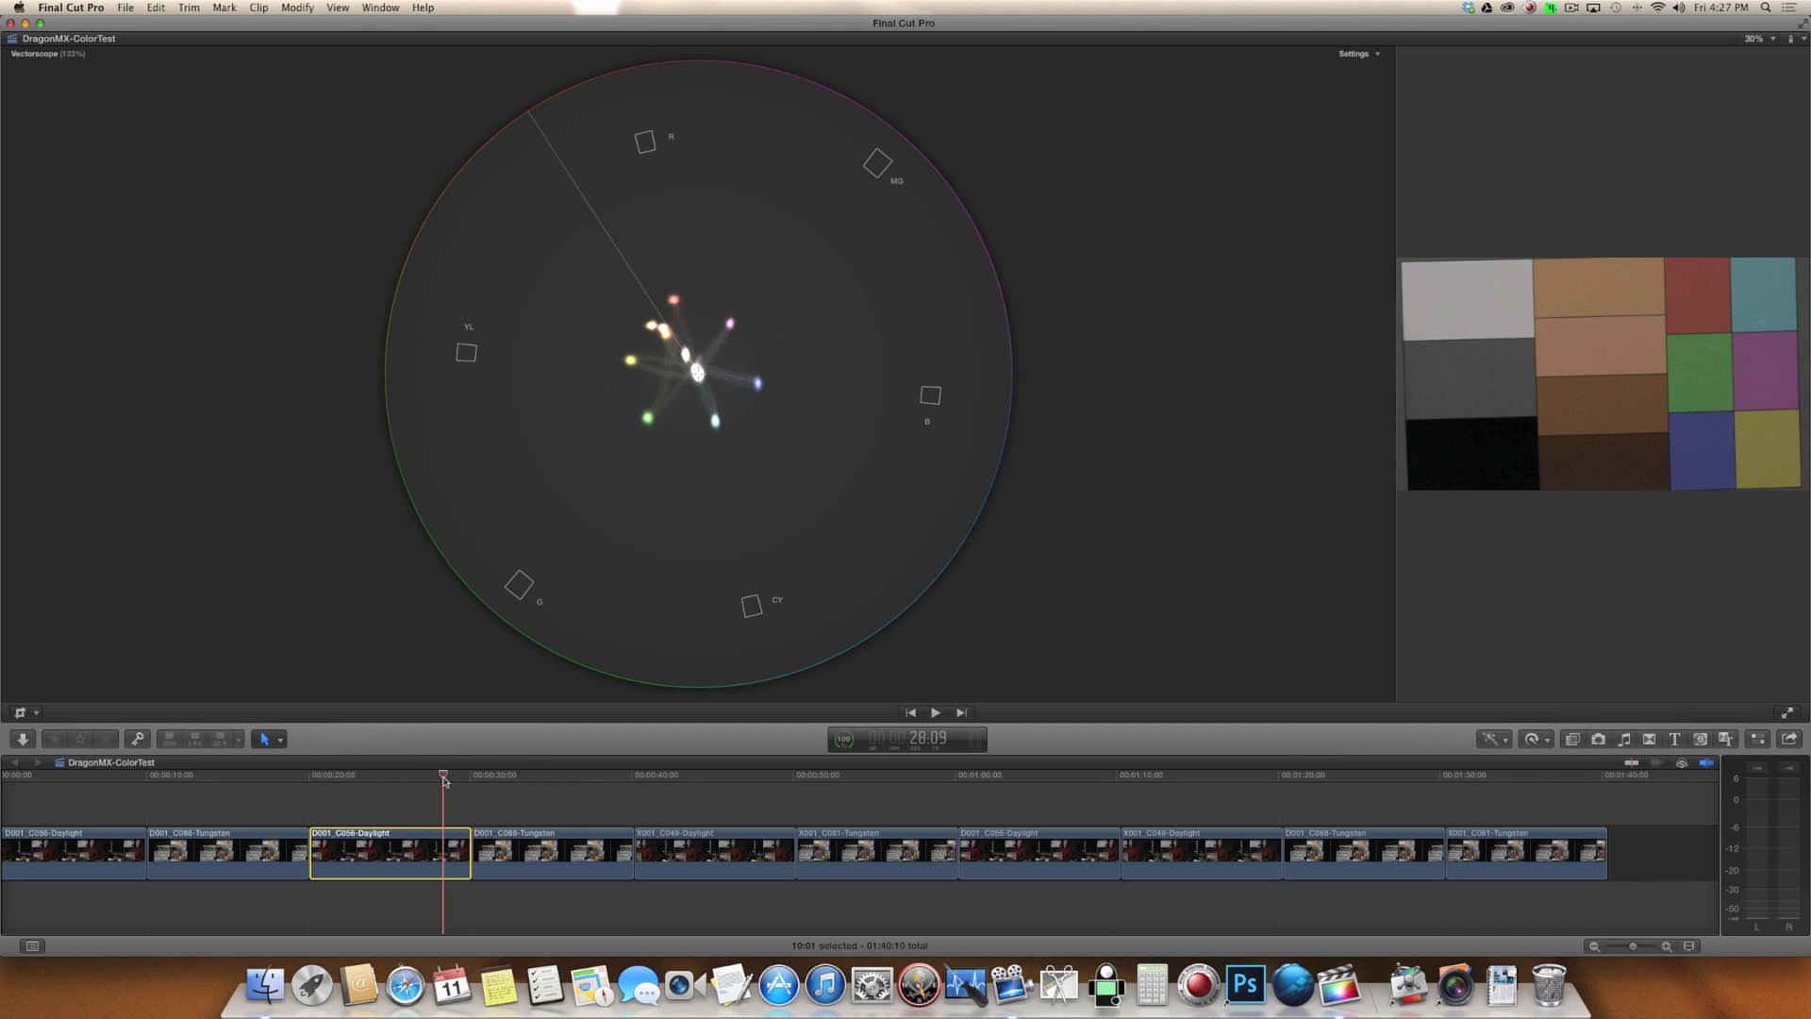
drag(444, 780, 490, 793)
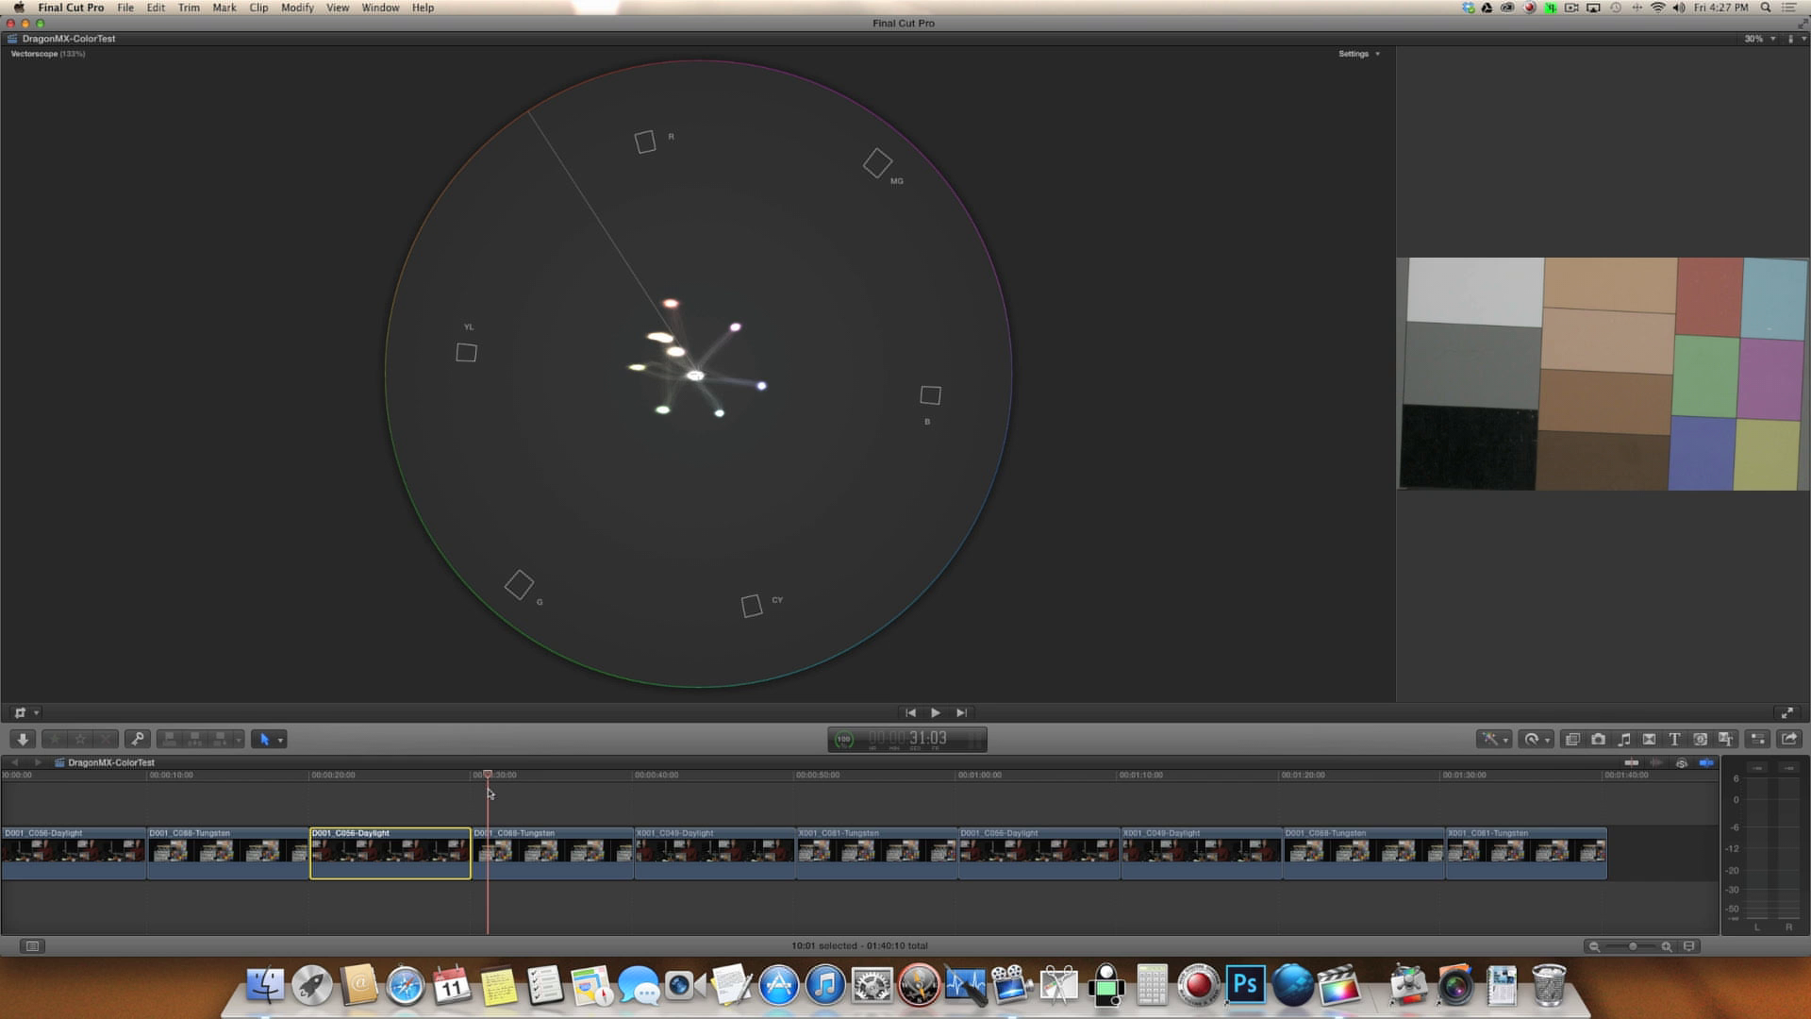
drag(490, 793, 433, 804)
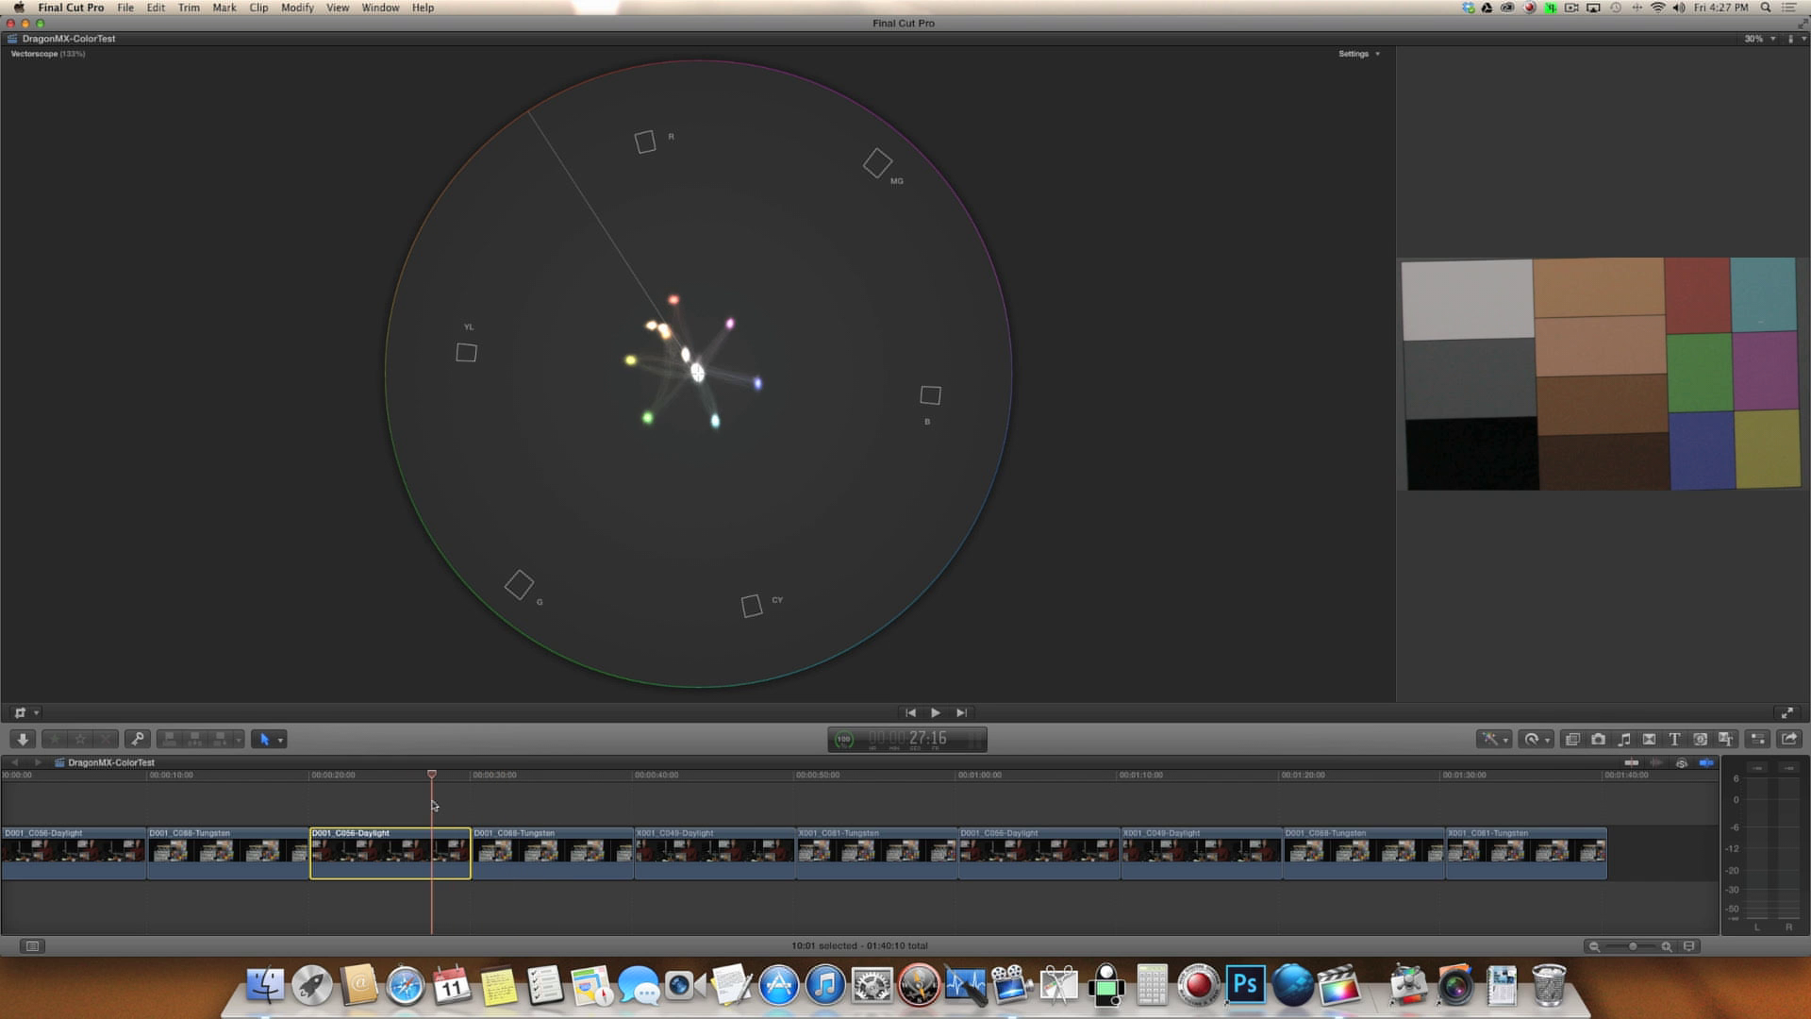
drag(434, 779, 392, 802)
drag(397, 788, 490, 797)
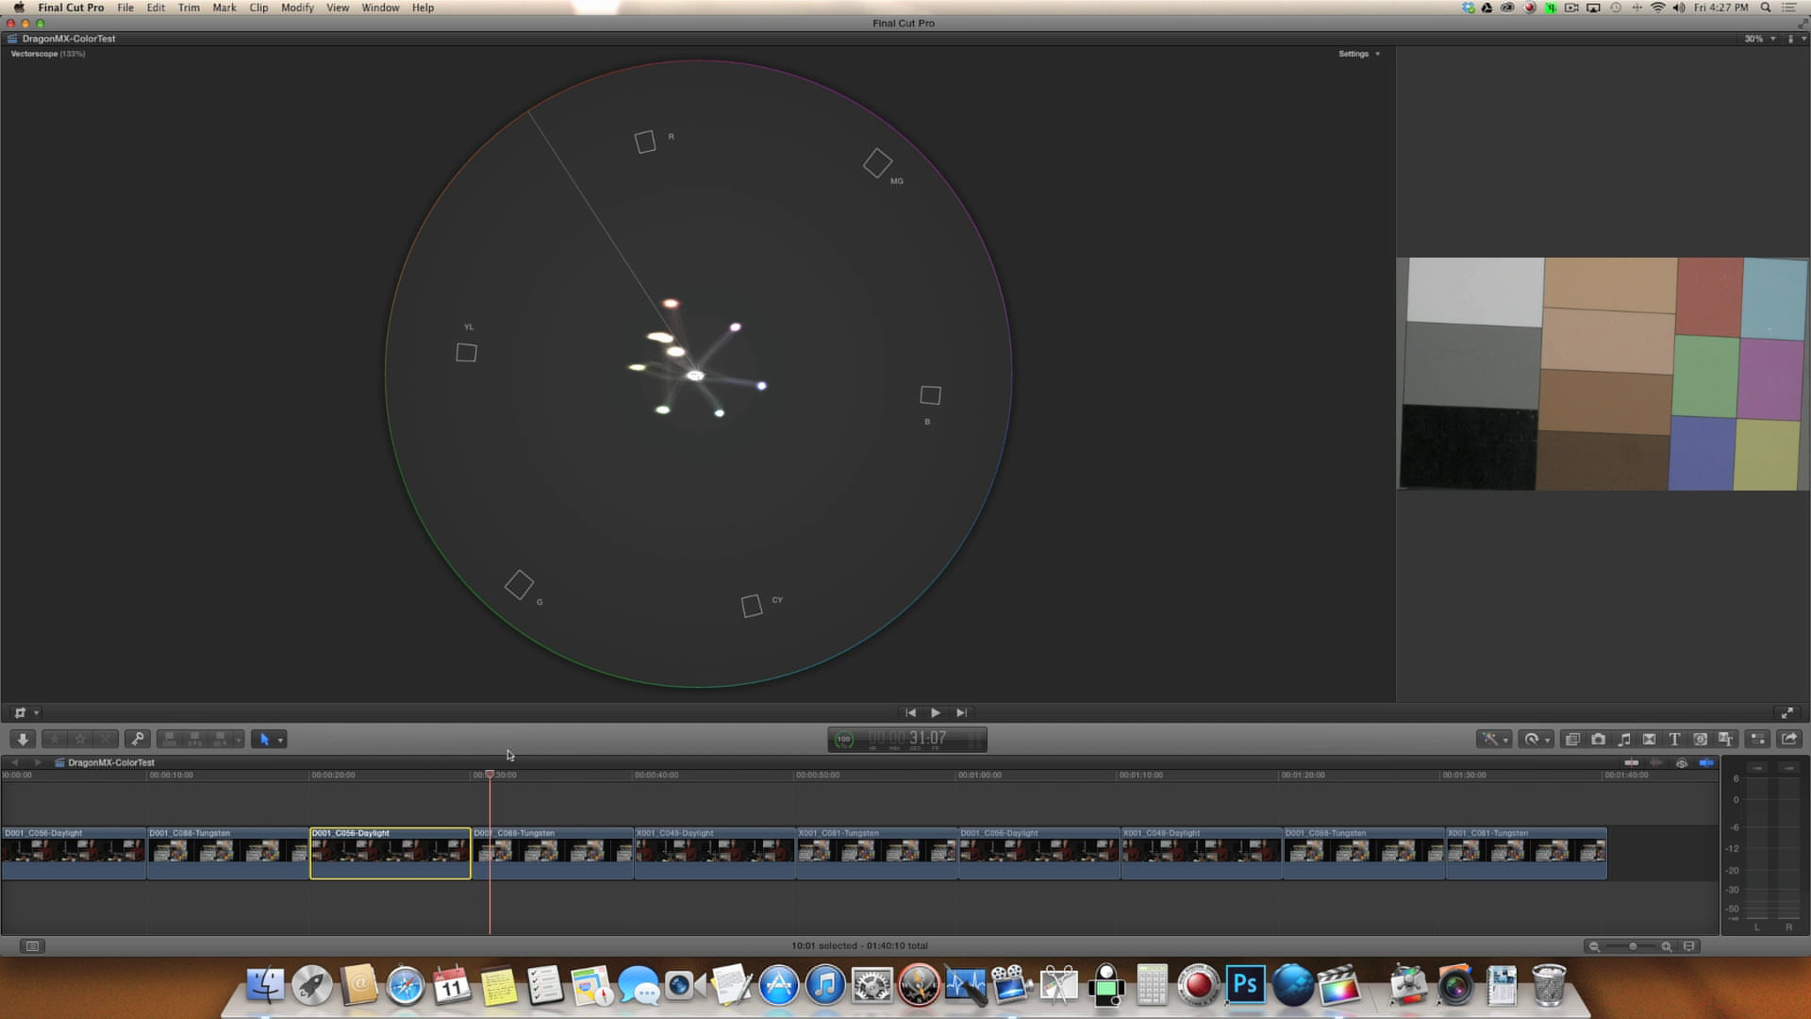
drag(492, 776, 449, 779)
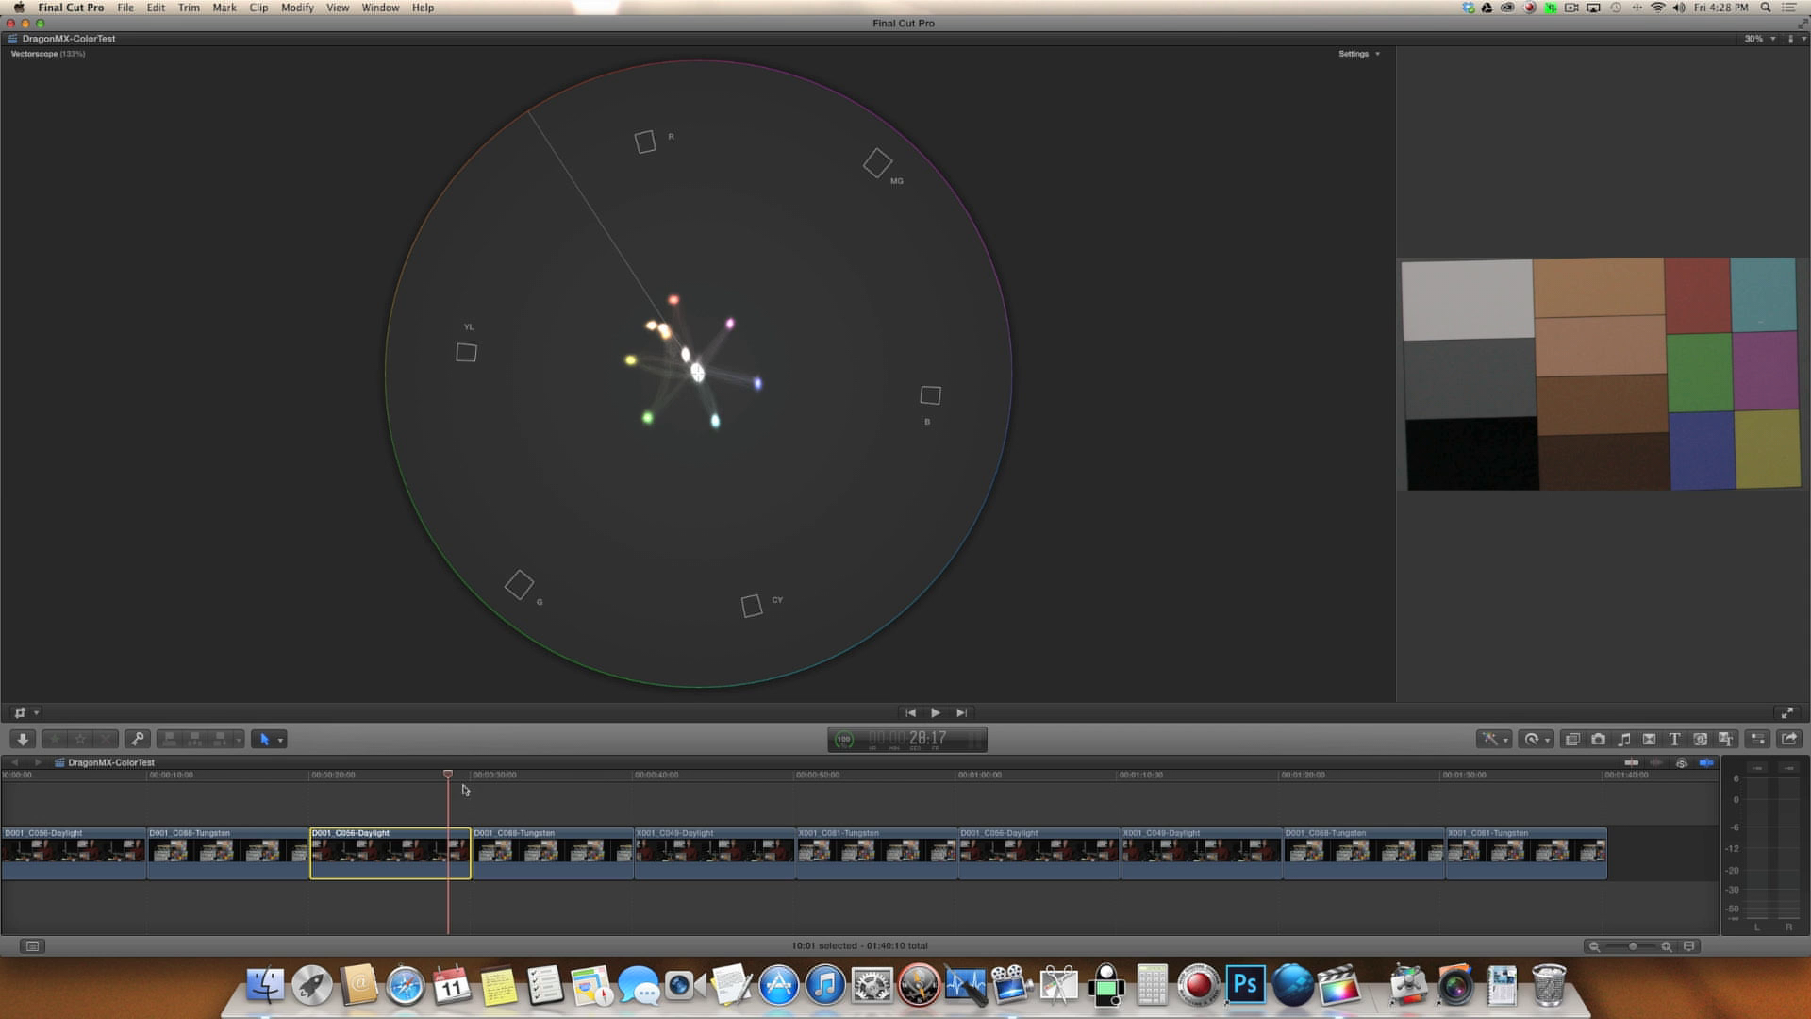
drag(449, 779, 486, 804)
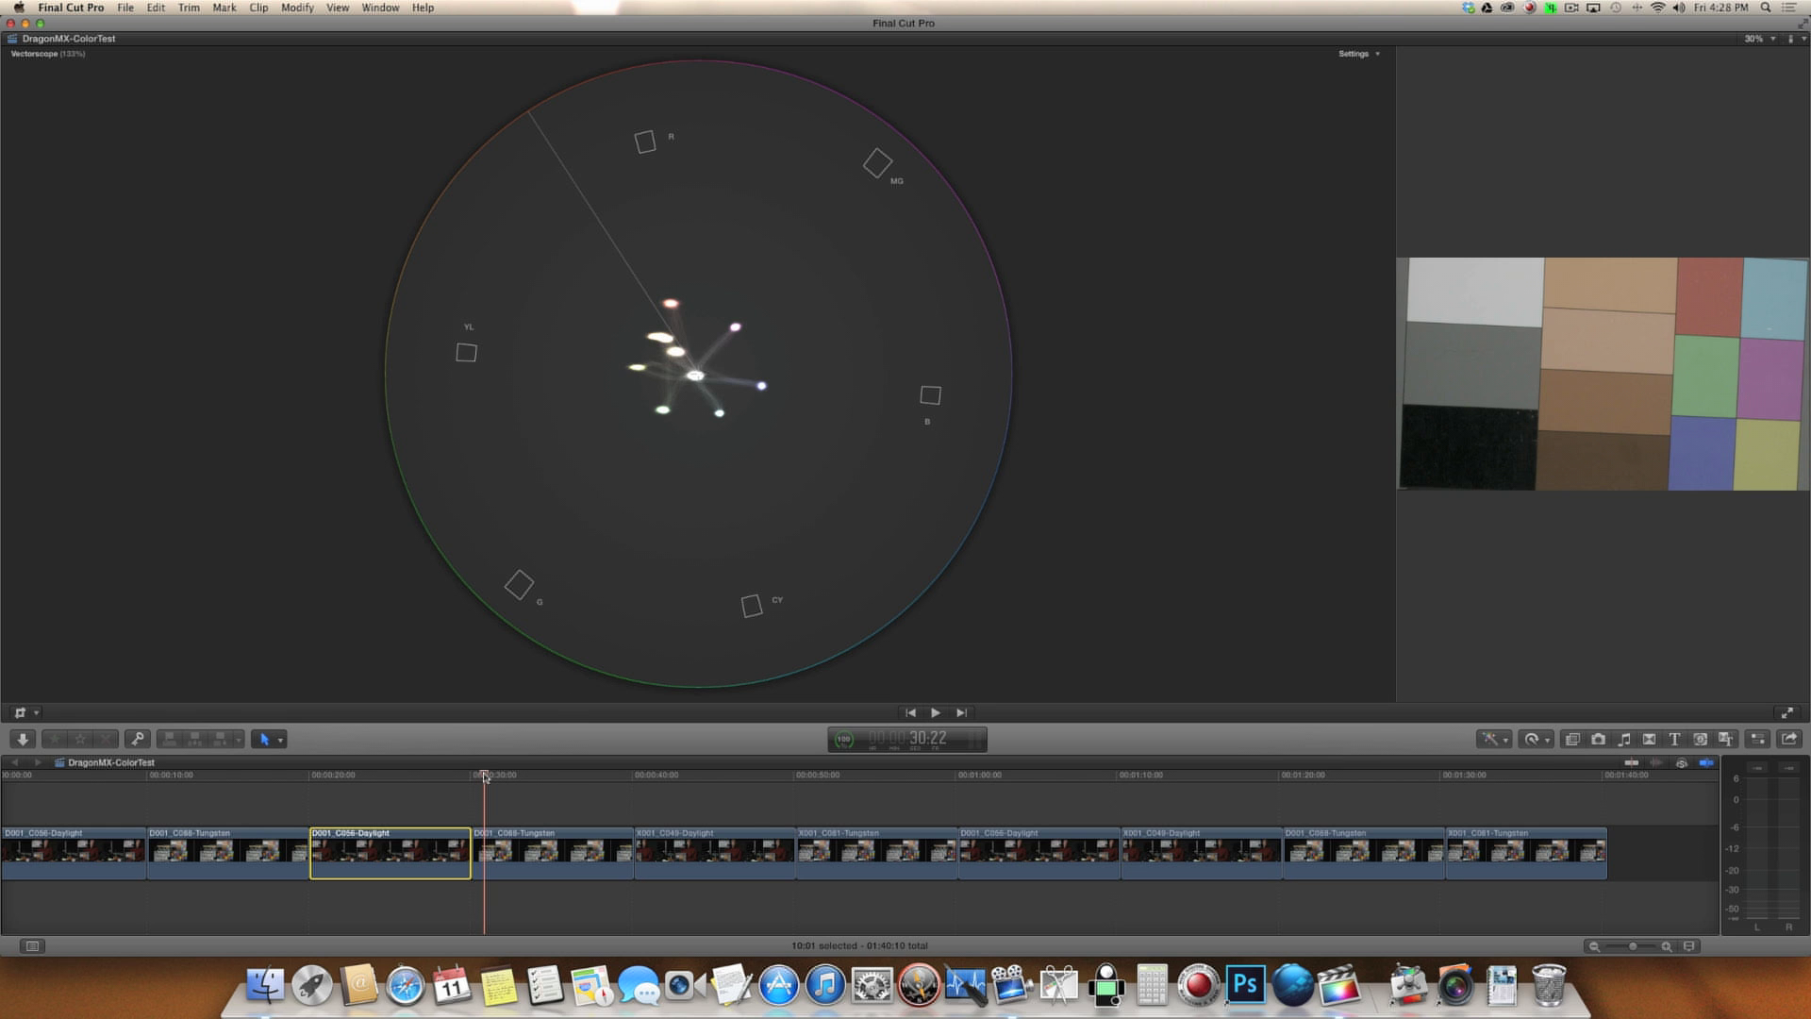
Compare the vectorscope traces of the first C049-Daylight clip and the C081-Tungsten clip that follows it.
drag(484, 775, 544, 788)
drag(543, 777, 739, 795)
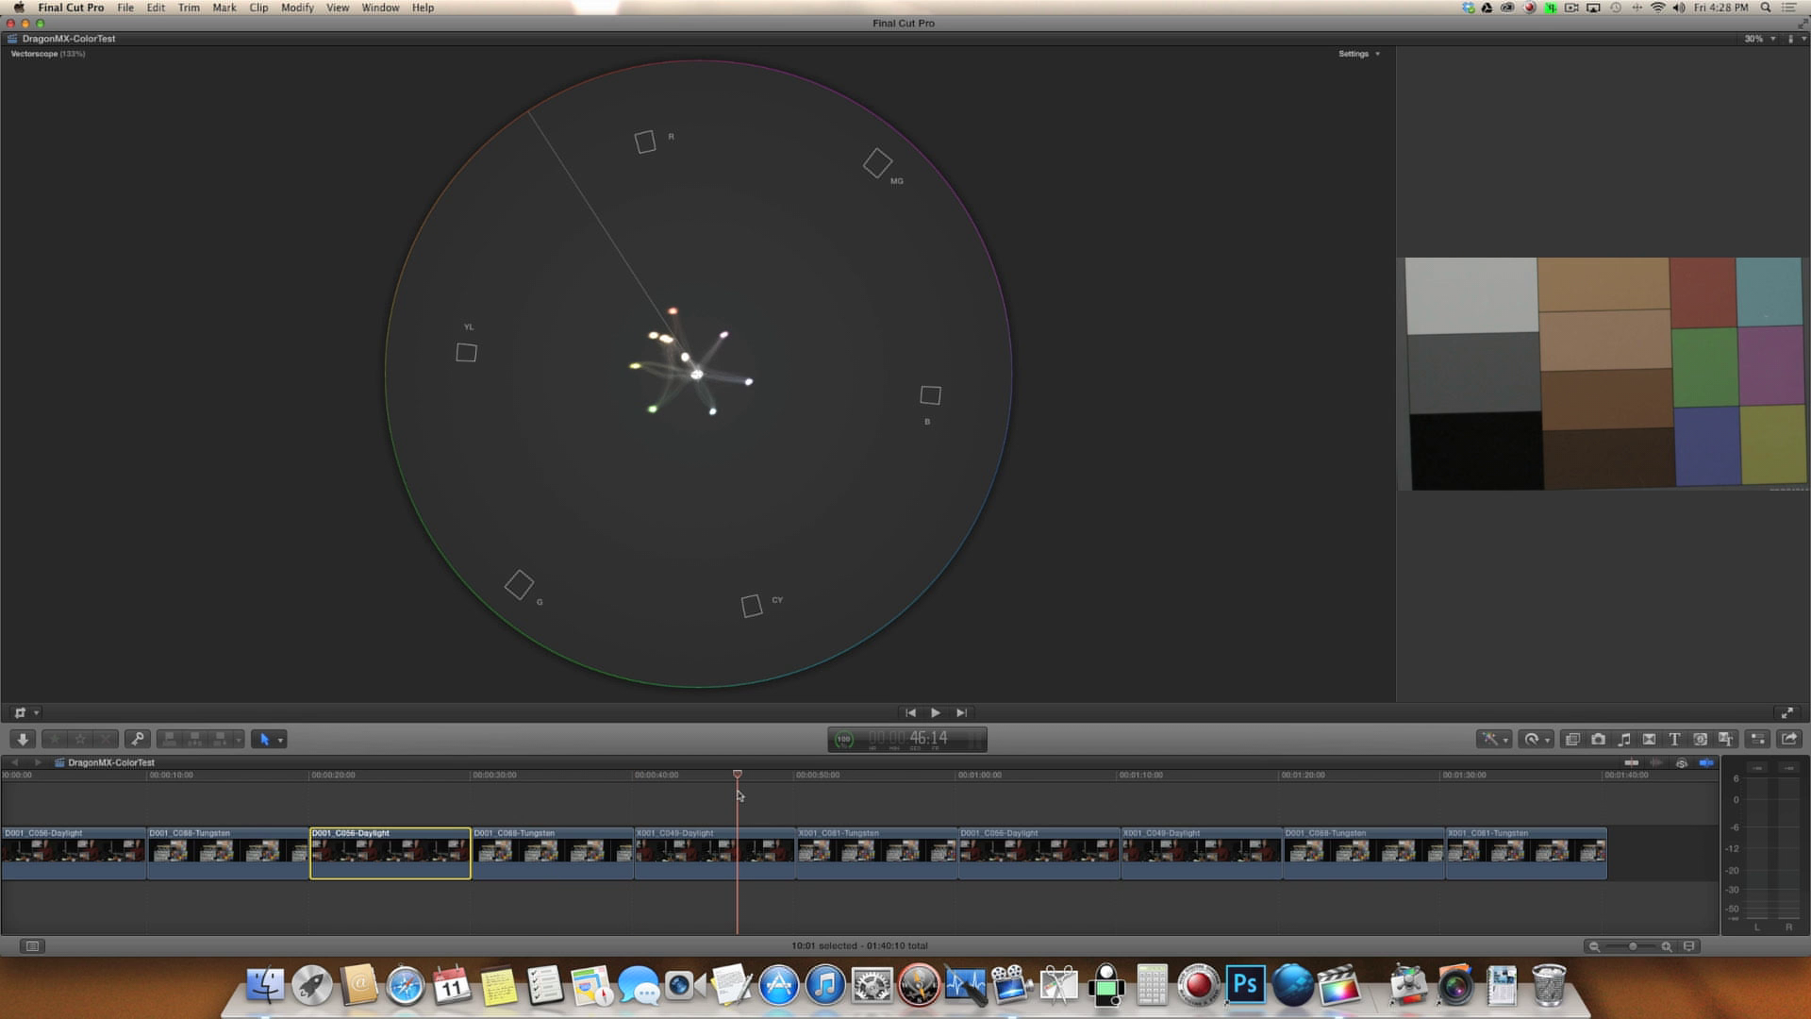
scroll(697, 797, right, 4)
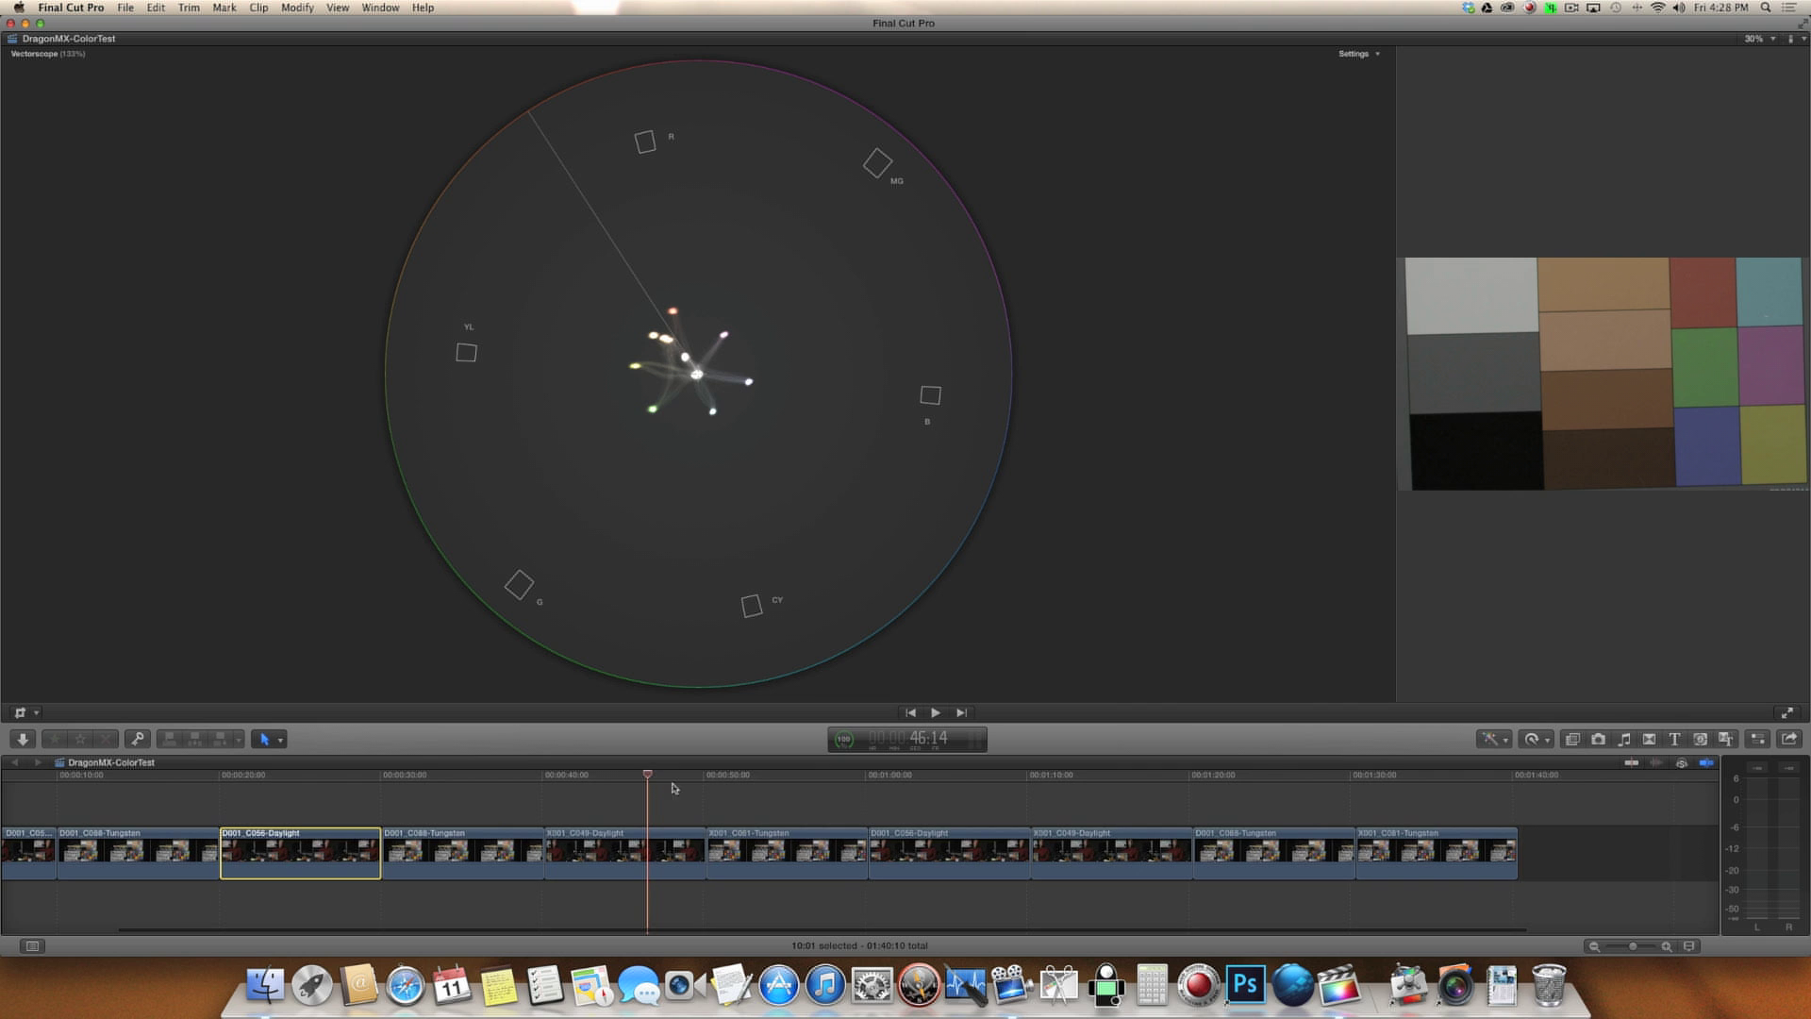
mouse_move(649, 777)
mouse_down()
mouse_move(758, 787)
mouse_move(671, 798)
mouse_move(769, 801)
mouse_move(647, 817)
mouse_move(755, 814)
mouse_move(657, 813)
mouse_move(727, 813)
mouse_up()
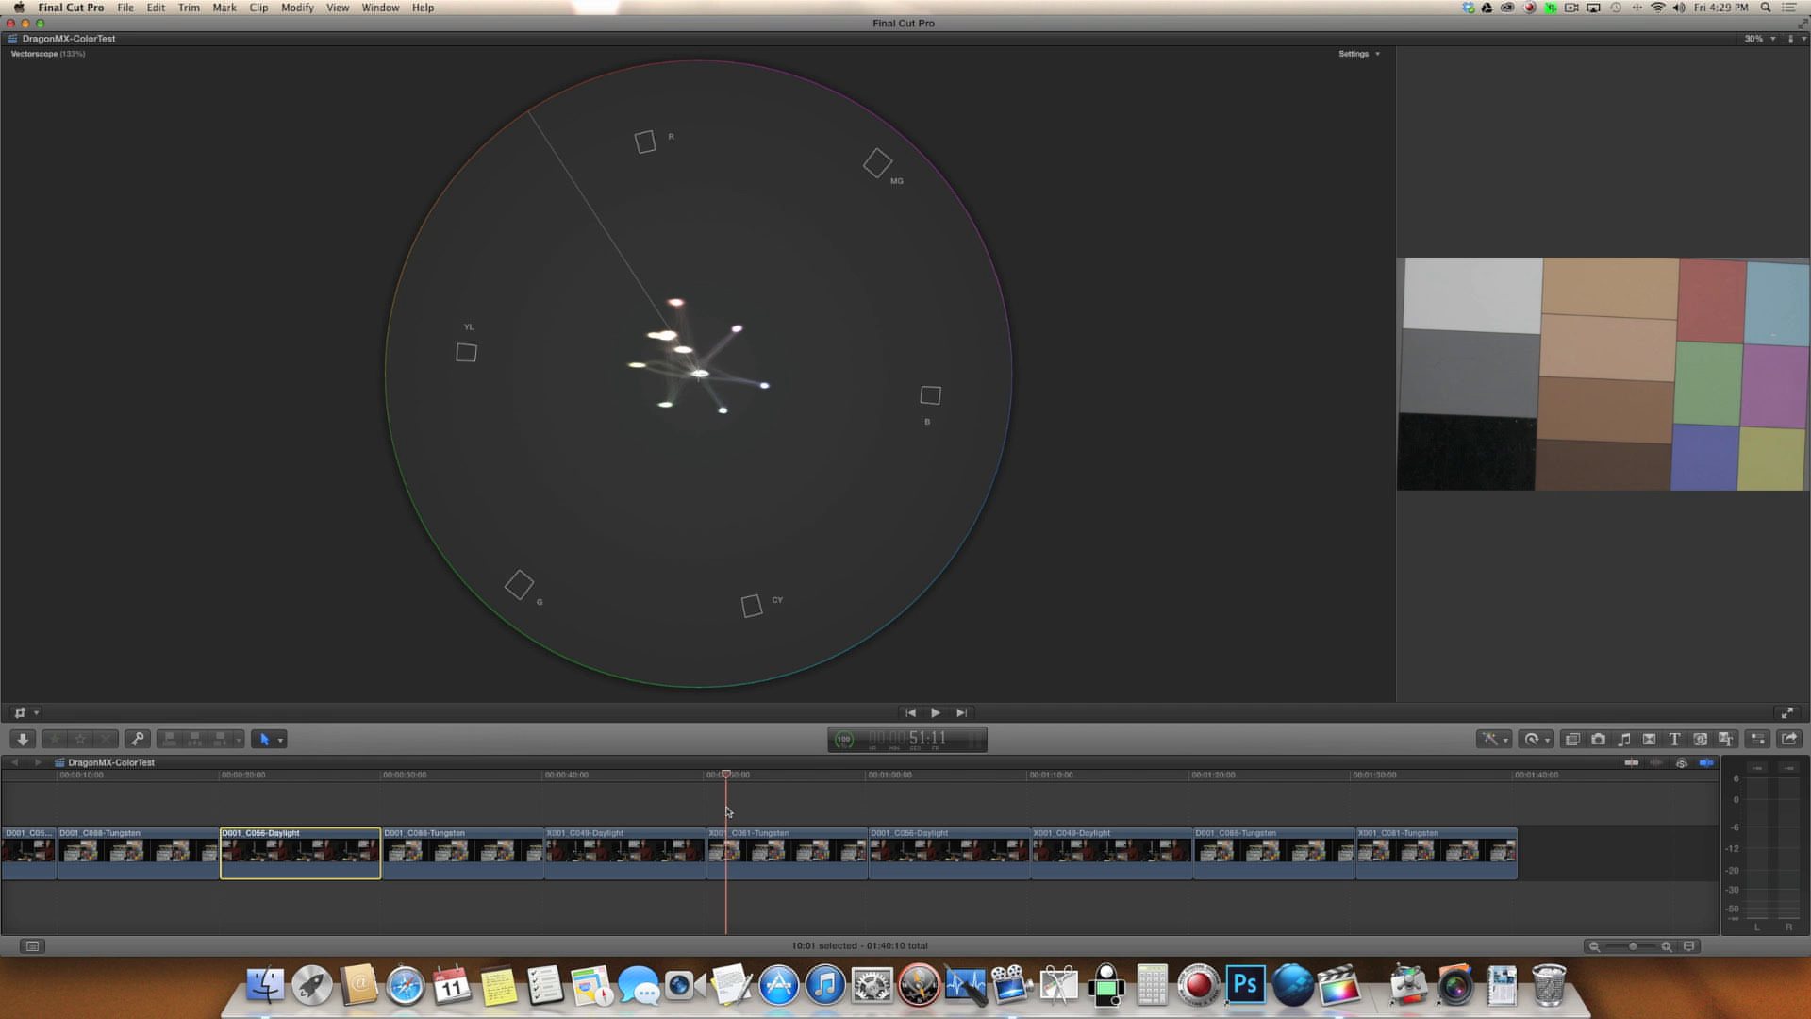
mouse_move(733, 777)
mouse_down()
mouse_move(660, 778)
mouse_move(768, 777)
mouse_move(635, 777)
mouse_move(776, 777)
mouse_move(647, 777)
mouse_move(755, 775)
mouse_up()
drag(758, 786, 662, 785)
drag(663, 784, 714, 788)
drag(708, 773, 769, 777)
drag(769, 777, 808, 781)
Examine the vectorscope trace of the D001 Daylight clip around 1:07 in the timeline.
scroll(864, 797, right, 3)
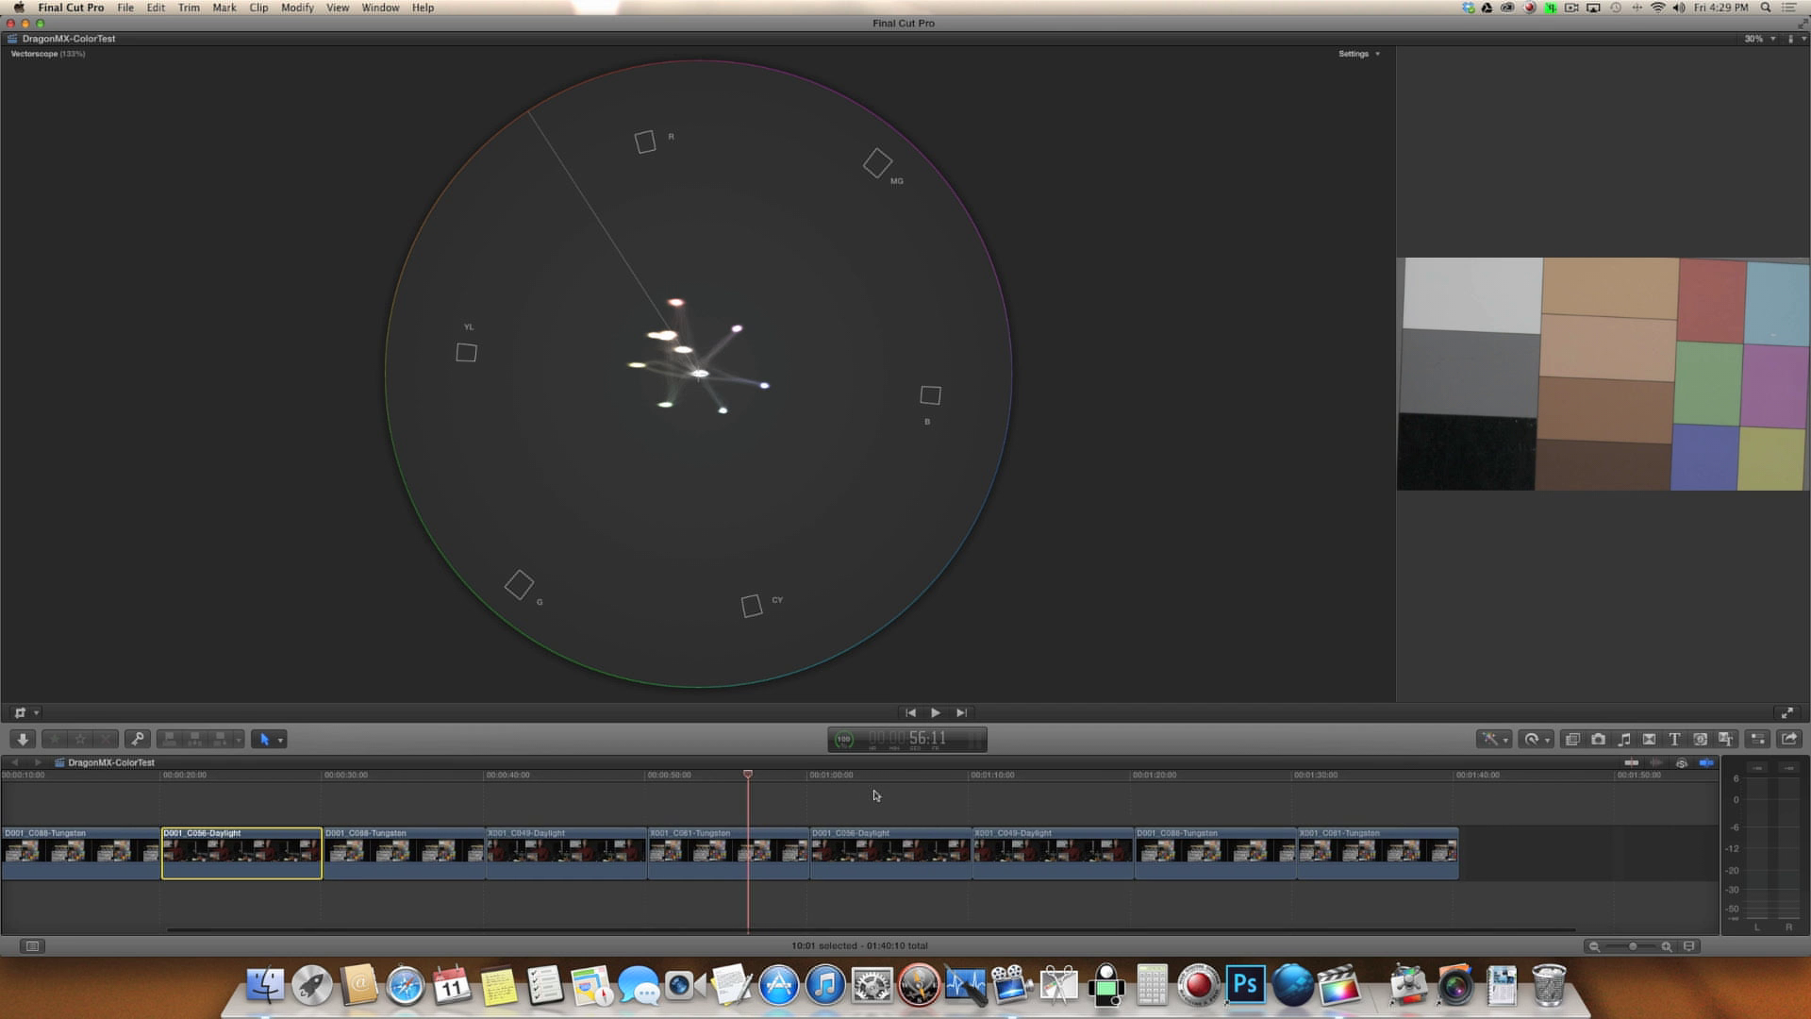
click(922, 776)
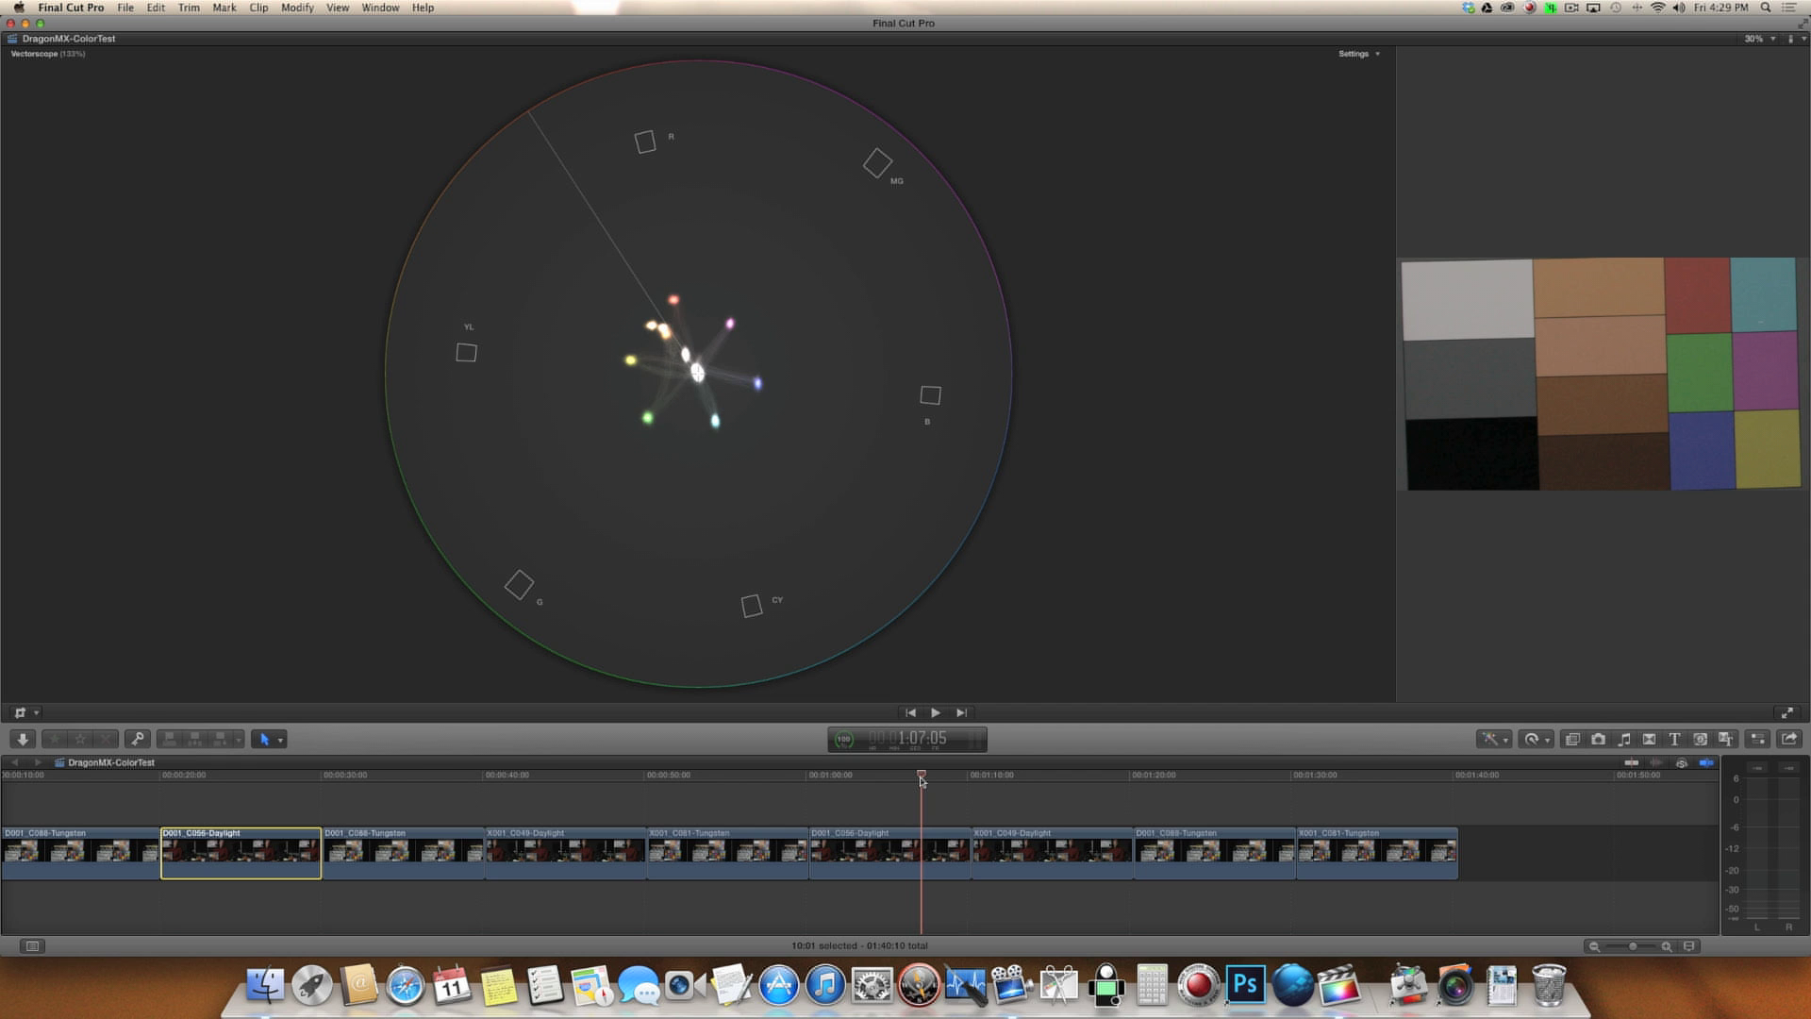
mouse_move(921, 779)
mouse_down()
mouse_move(1031, 791)
mouse_move(856, 791)
mouse_move(1023, 792)
mouse_move(882, 792)
mouse_move(1011, 797)
mouse_move(921, 805)
mouse_up()
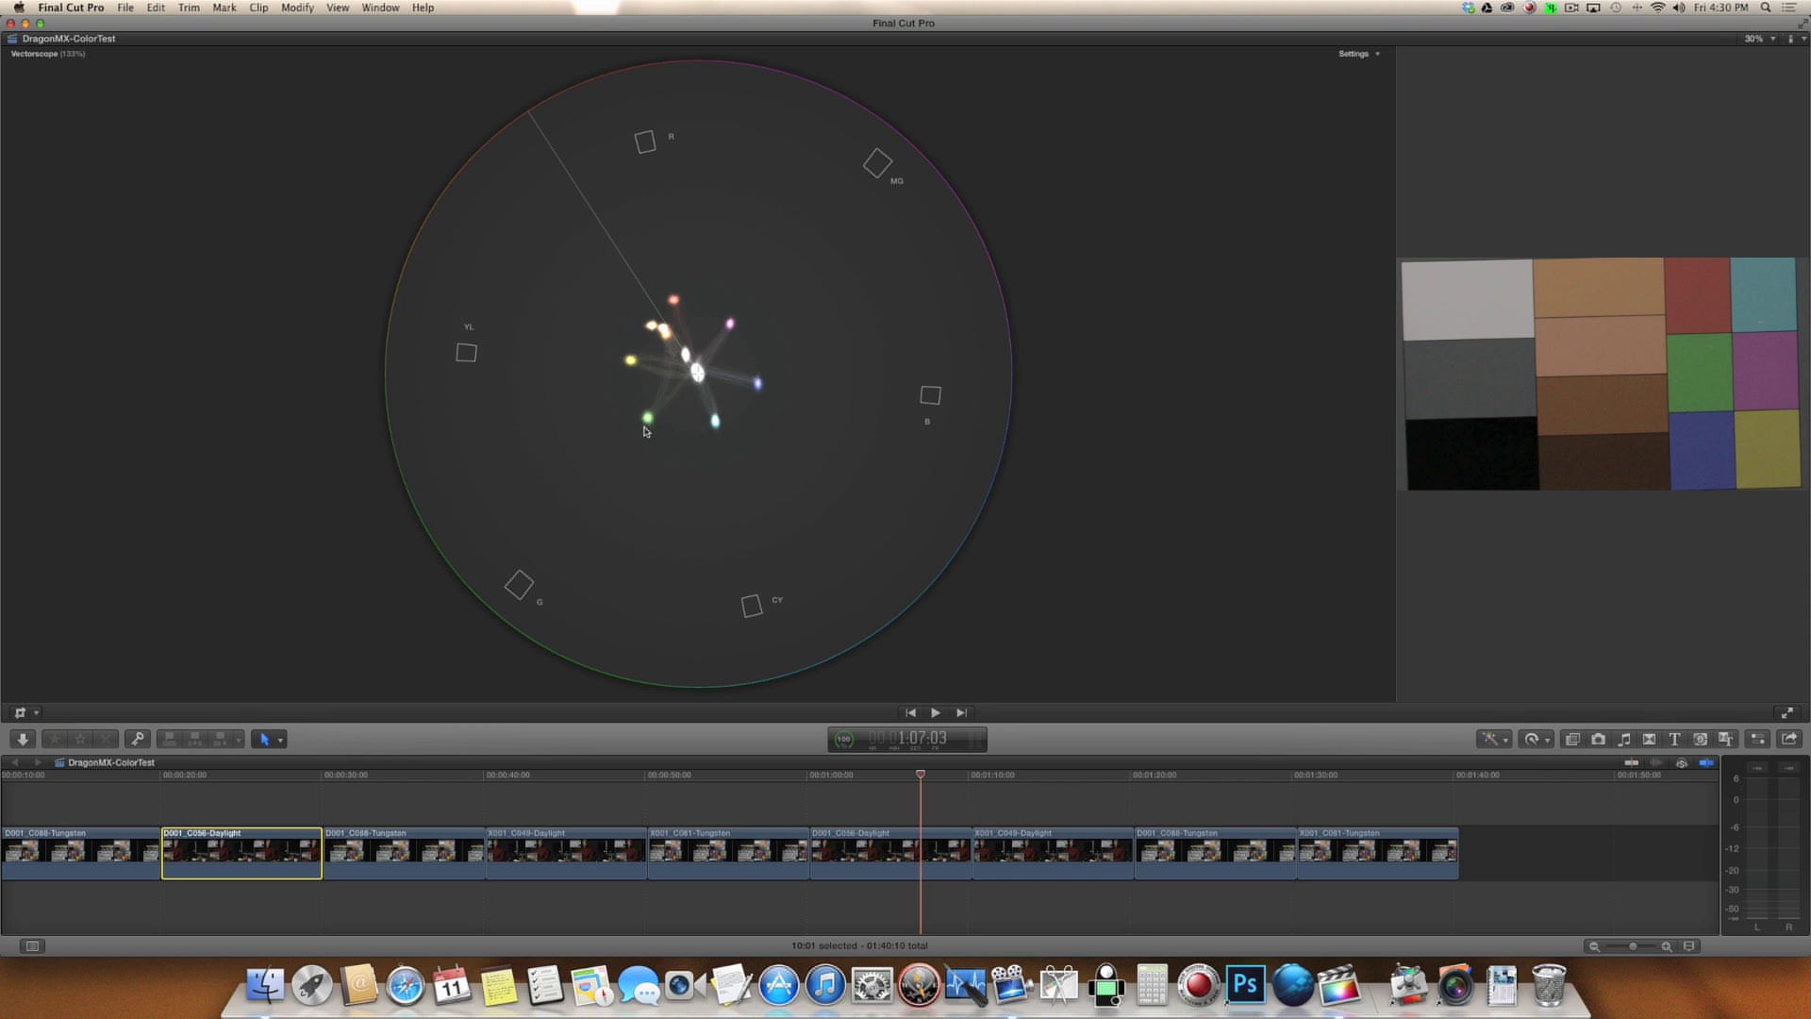
mouse_move(921, 775)
mouse_down()
mouse_move(1030, 786)
mouse_move(950, 791)
mouse_up()
mouse_move(951, 779)
mouse_down()
mouse_move(1024, 786)
mouse_move(956, 786)
mouse_up()
mouse_move(955, 776)
mouse_down()
mouse_move(1043, 775)
mouse_move(950, 778)
mouse_up()
mouse_move(950, 777)
mouse_down()
mouse_move(1019, 775)
mouse_move(945, 777)
mouse_up()
Compare the vectorscope traces of the last two Tungsten clips, D001 and C081, at the end of the timeline.
drag(945, 783, 1239, 814)
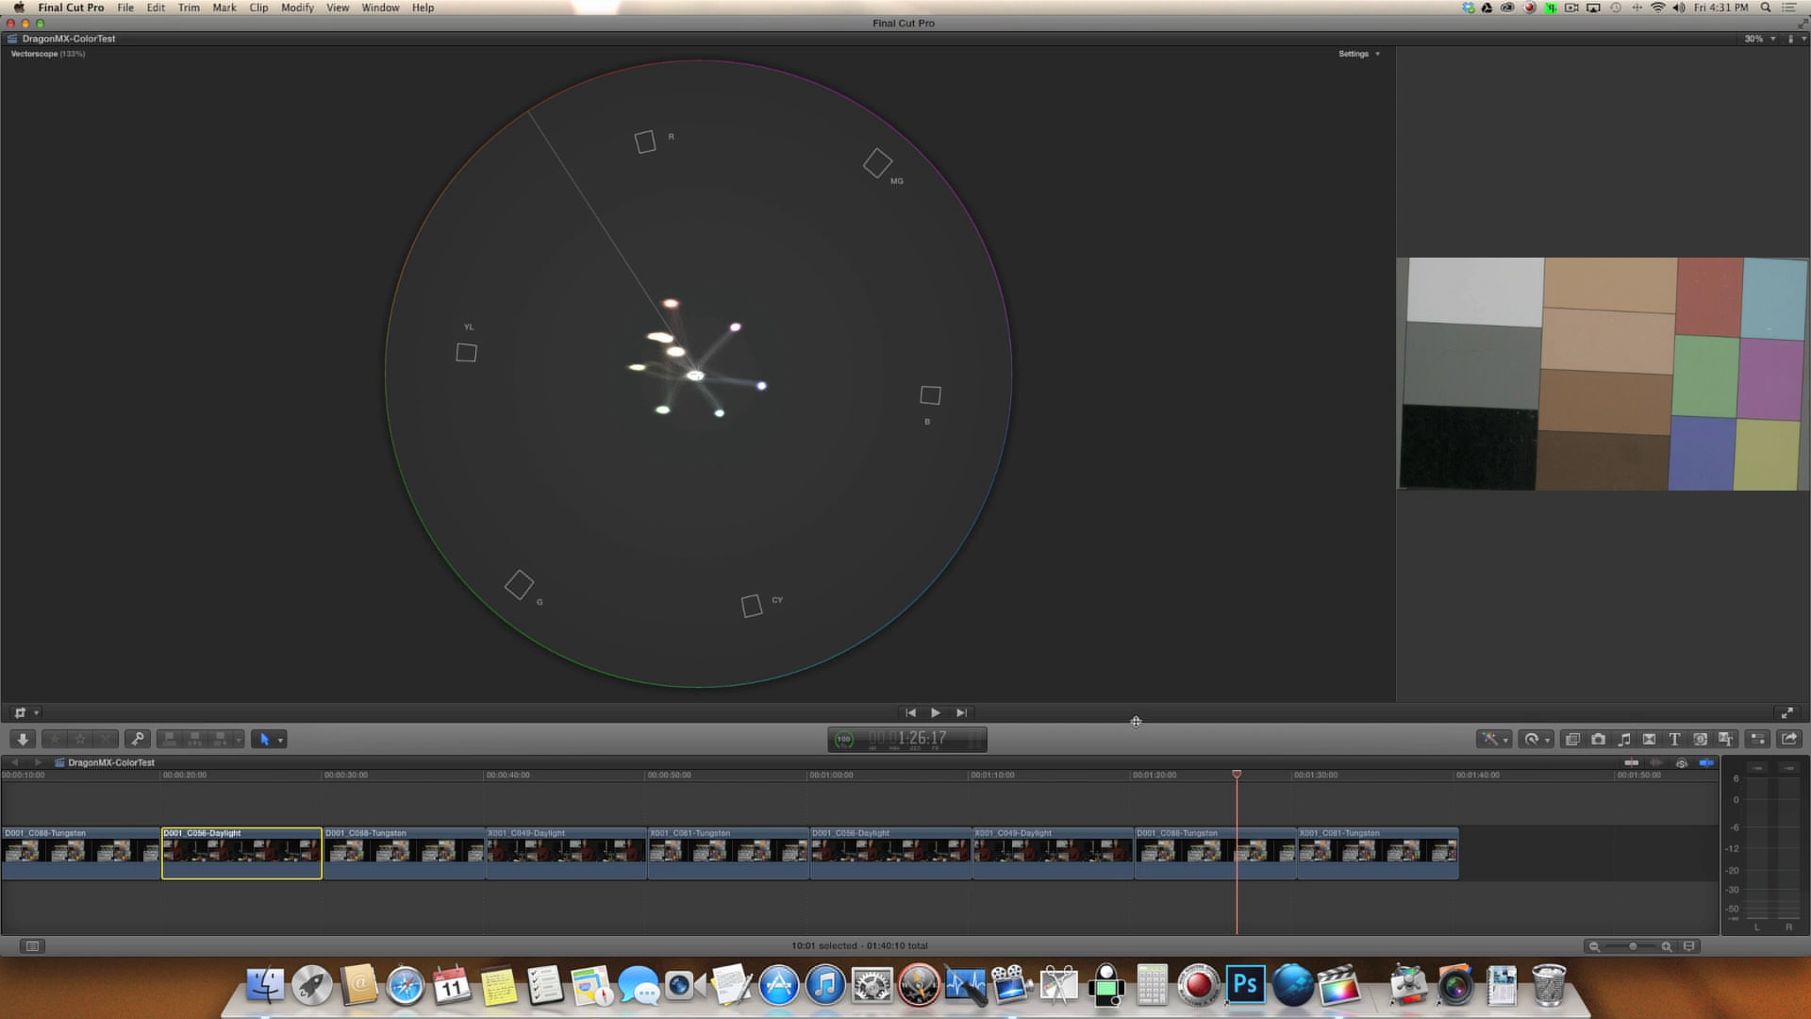
drag(1239, 775, 1276, 798)
drag(1276, 776, 1328, 772)
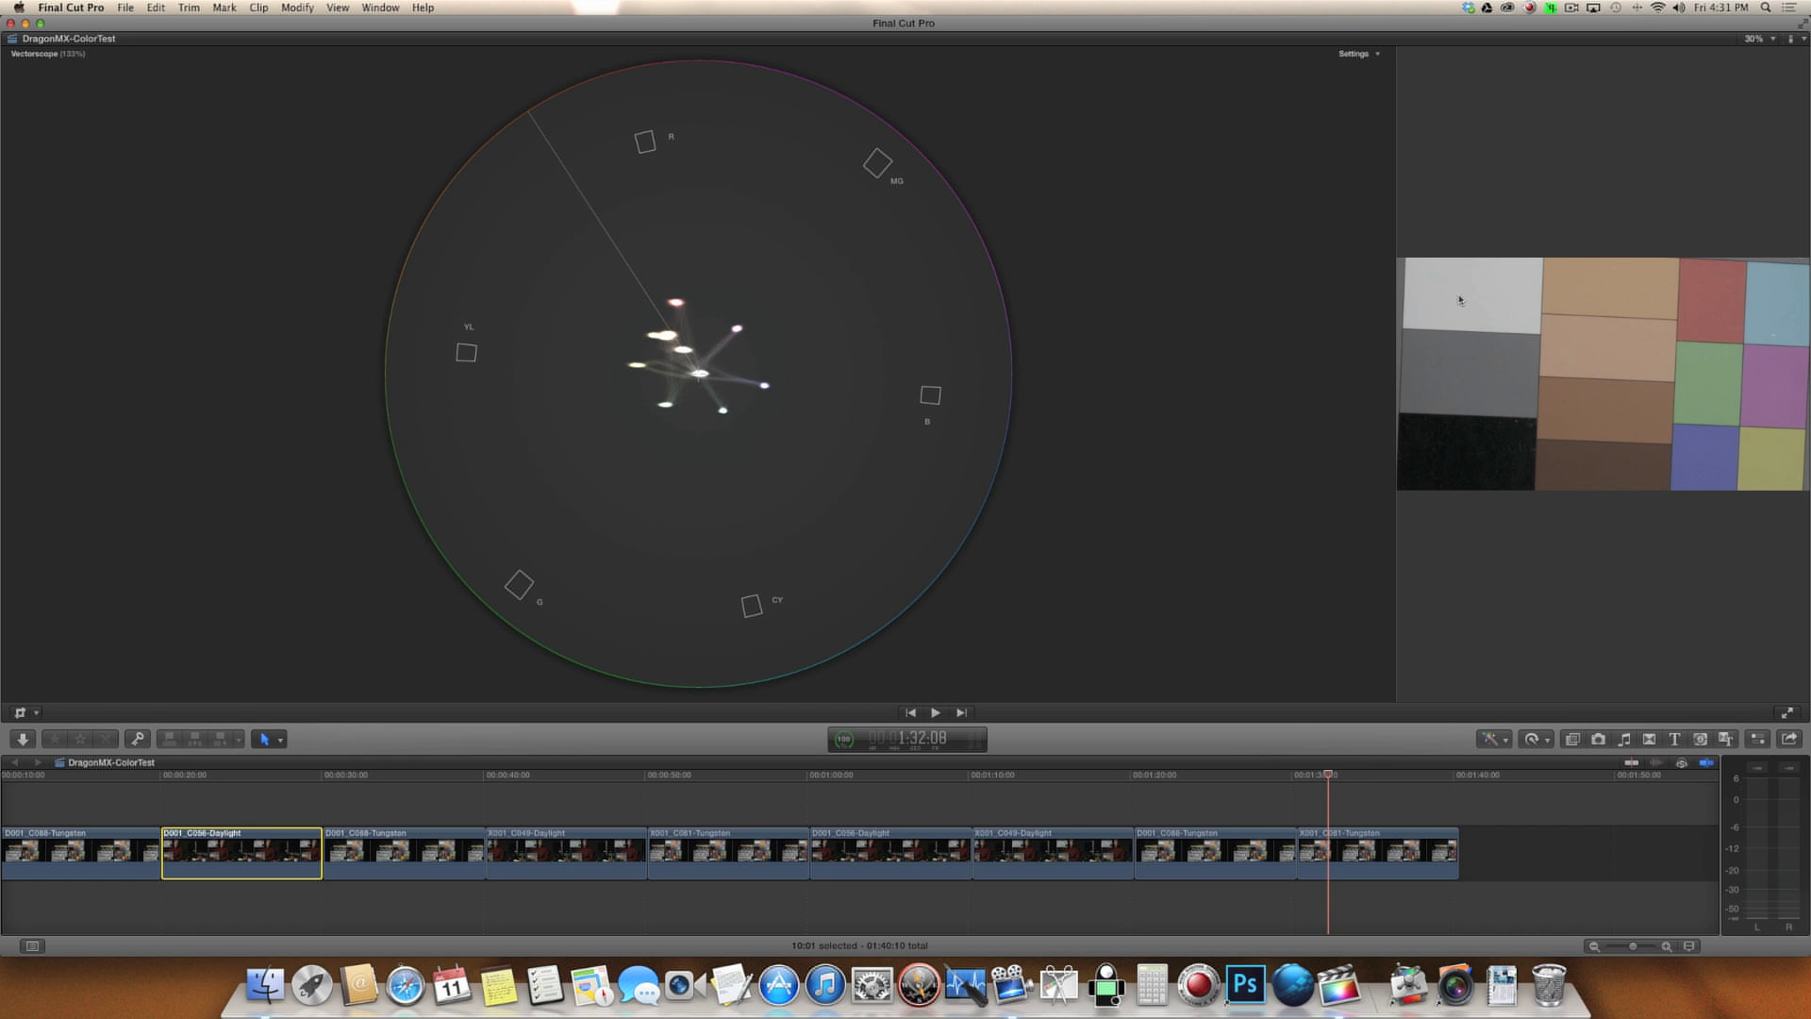
drag(1328, 778, 1263, 801)
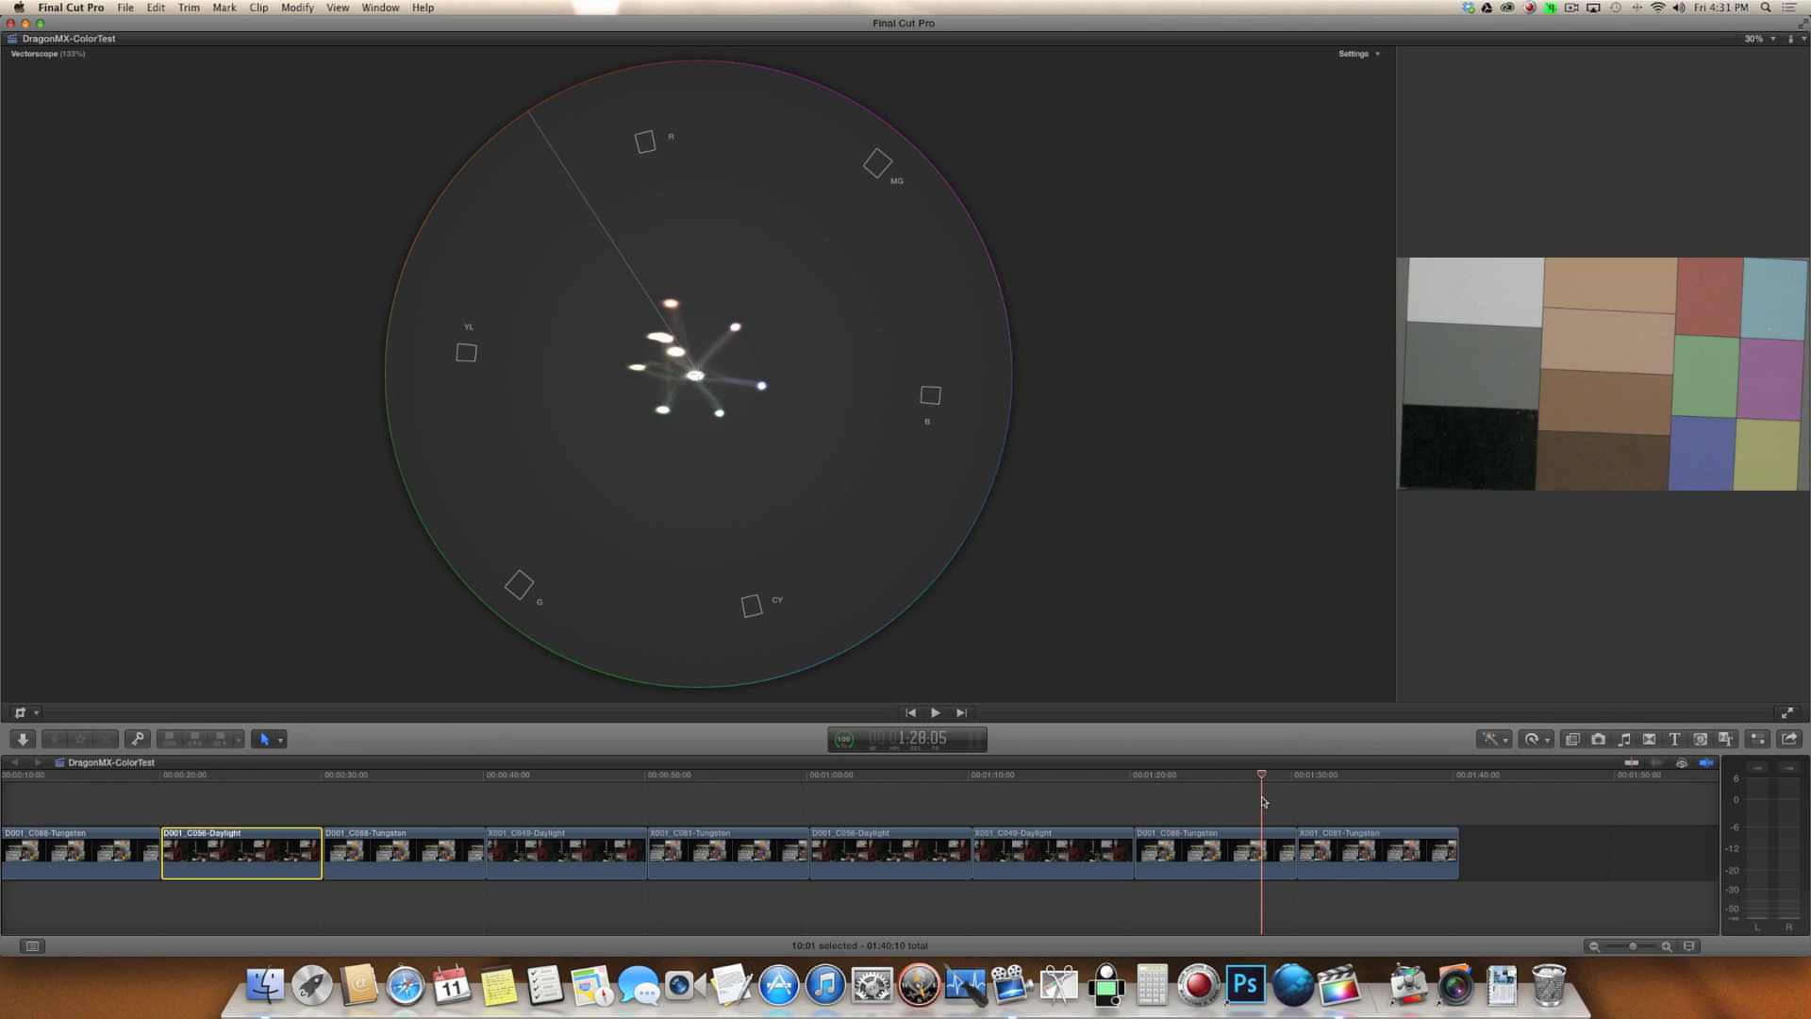
mouse_move(1263, 800)
mouse_down()
mouse_move(1324, 802)
mouse_move(1254, 803)
mouse_up()
drag(1255, 778, 1214, 805)
click(1332, 783)
drag(1335, 786, 1240, 790)
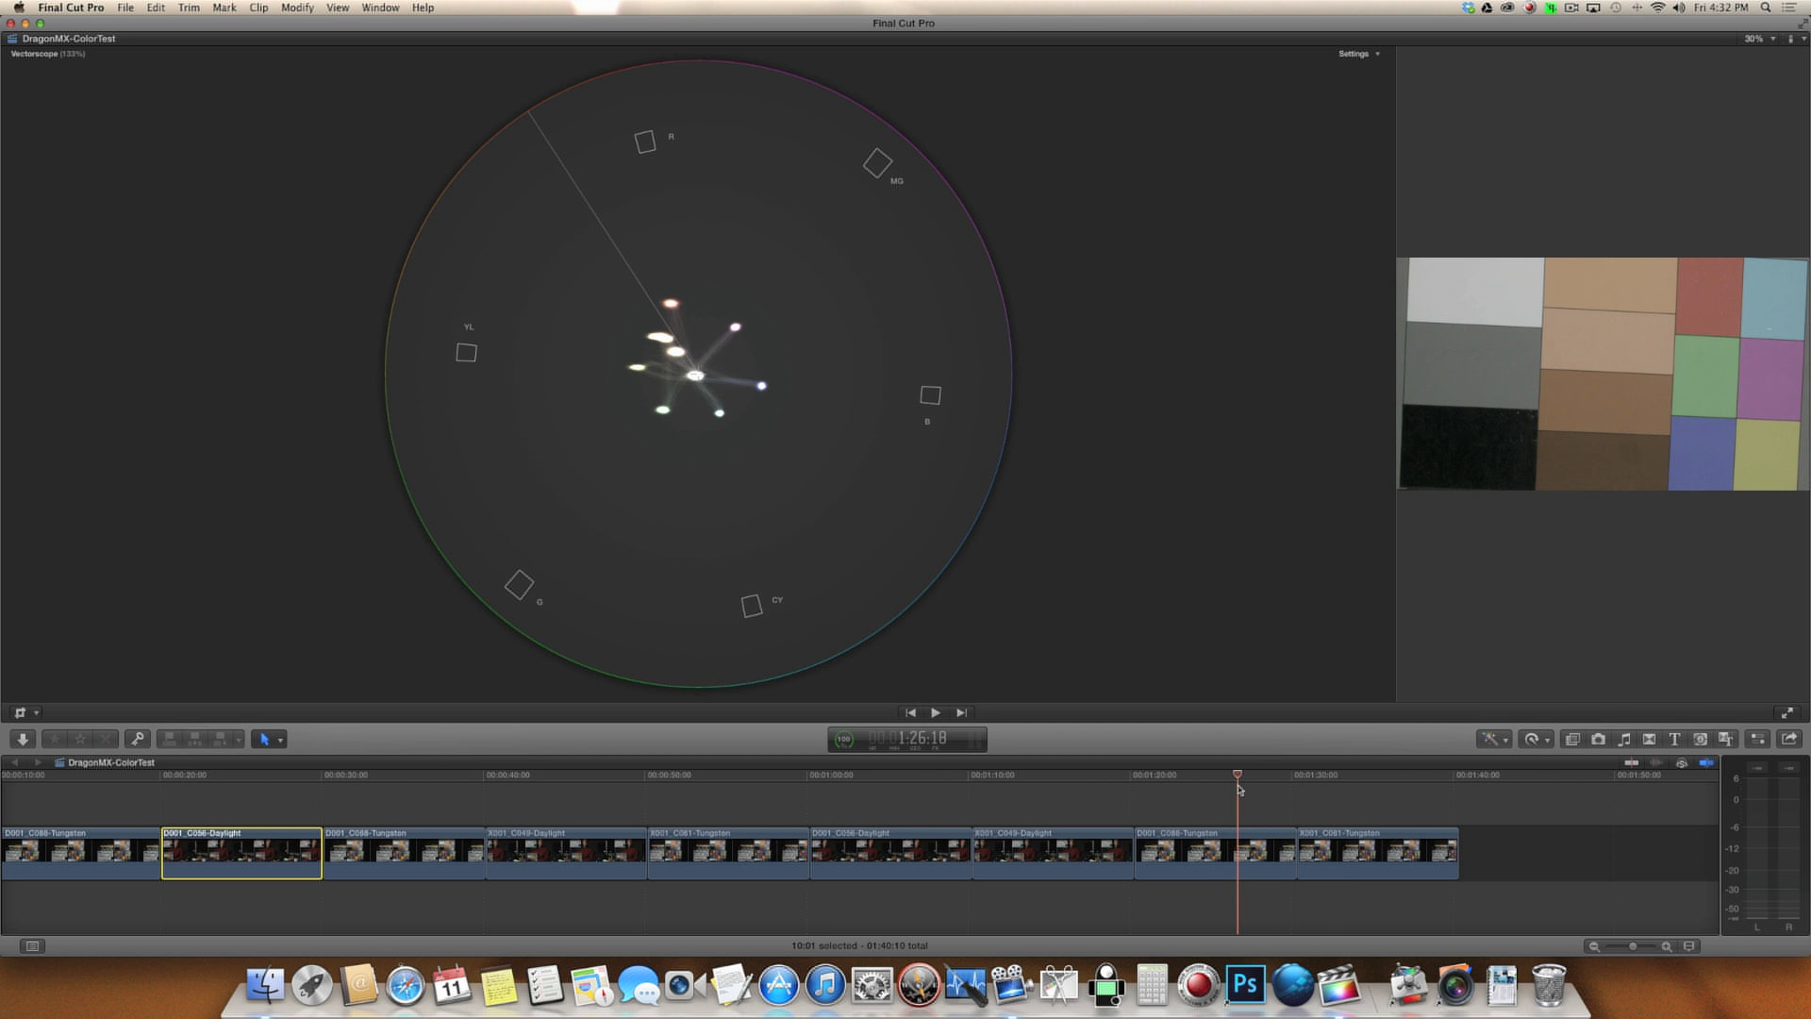